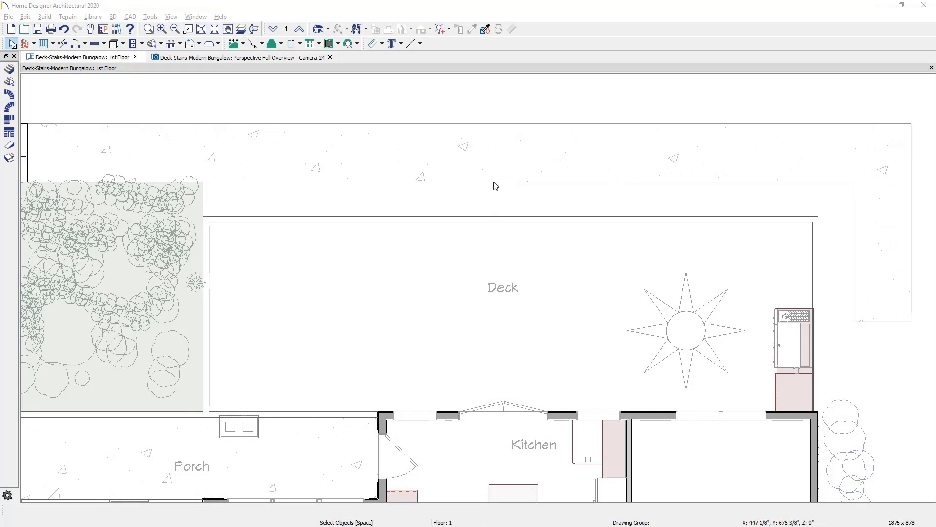
# Step: Place a straight staircase off the deck's long outer edge, leading to the walkway, and view it in the Camera 24 overview
pyautogui.click(161, 44)
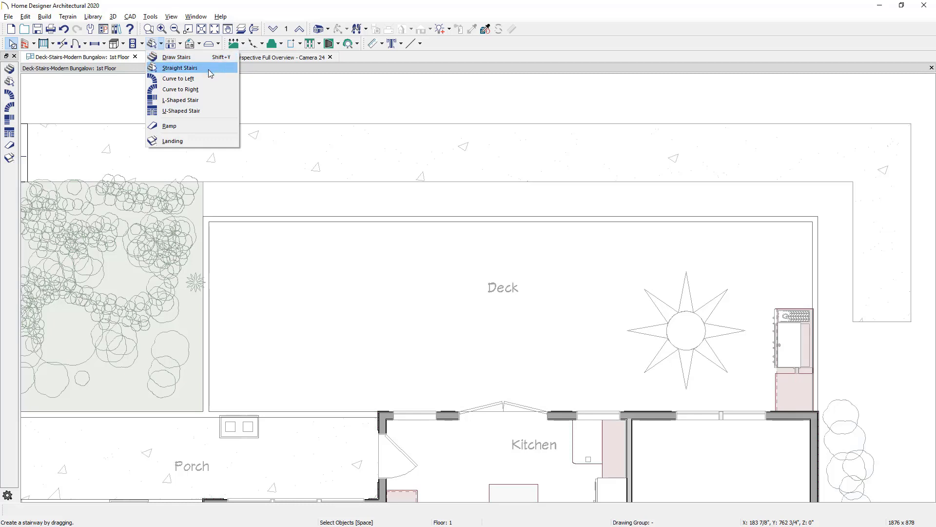
pyautogui.click(209, 70)
pyautogui.click(289, 146)
pyautogui.moveTo(293, 150); pyautogui.dragTo(458, 206)
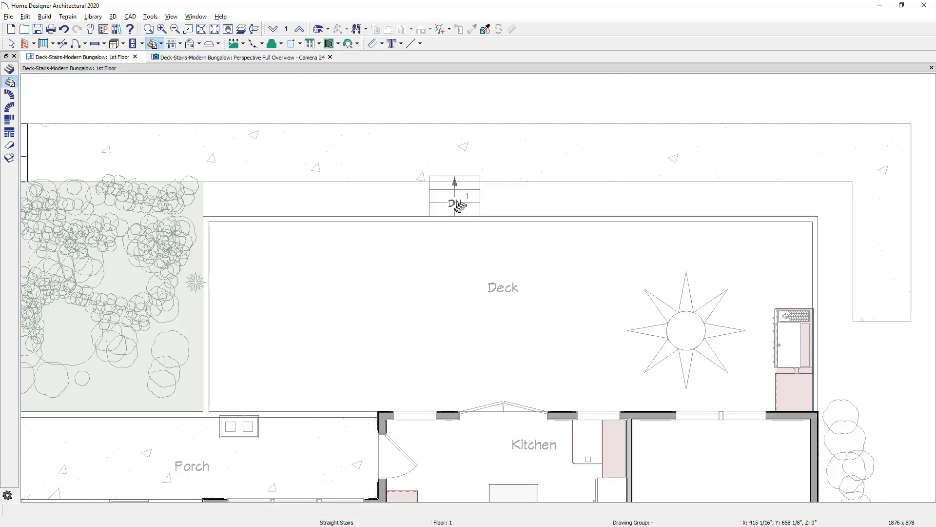
pyautogui.click(459, 206)
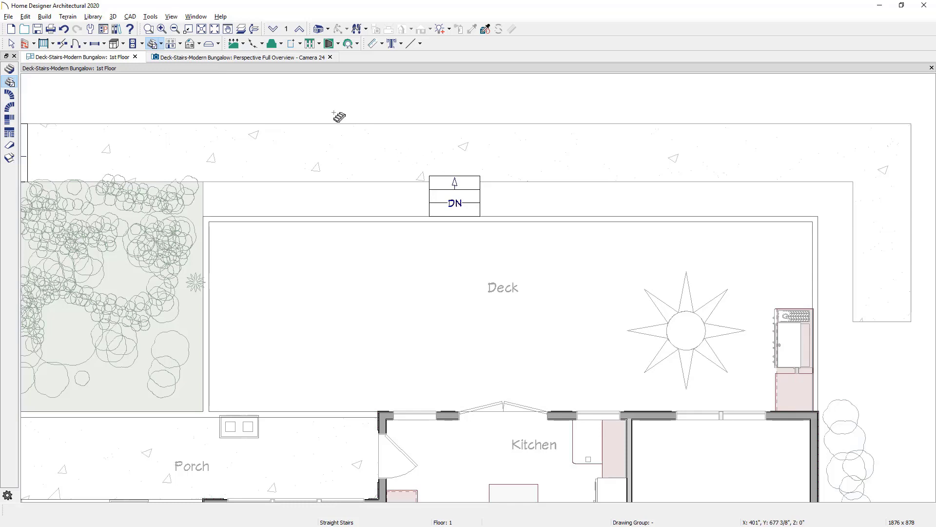
pyautogui.click(299, 58)
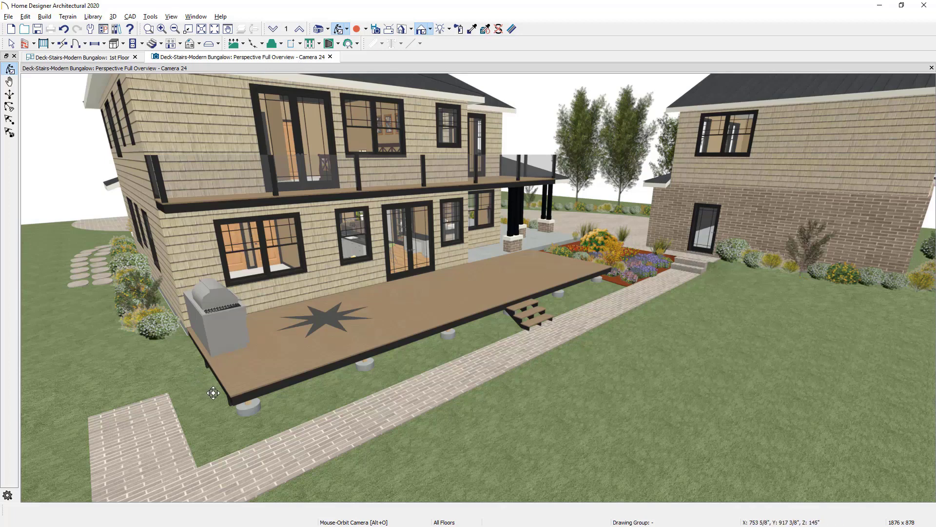
# Step: On the 1st floor plan, add stairs to the deck's short side above the grill and widen them in both directions, up to the deck corner
pyautogui.click(105, 60)
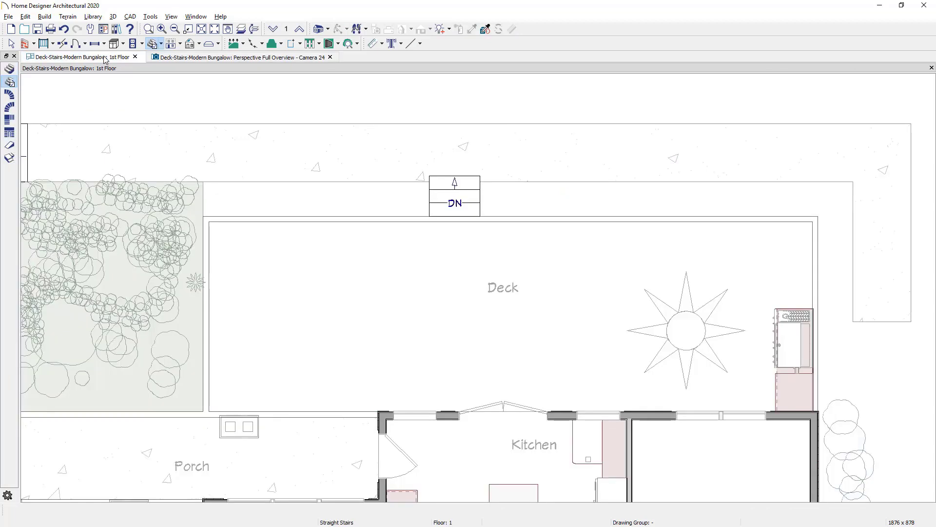
pyautogui.click(161, 44)
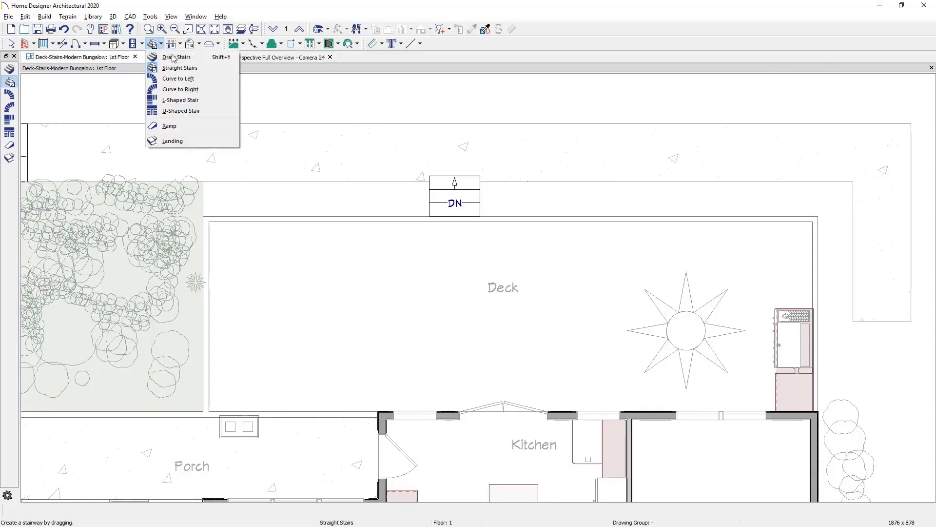
pyautogui.click(173, 58)
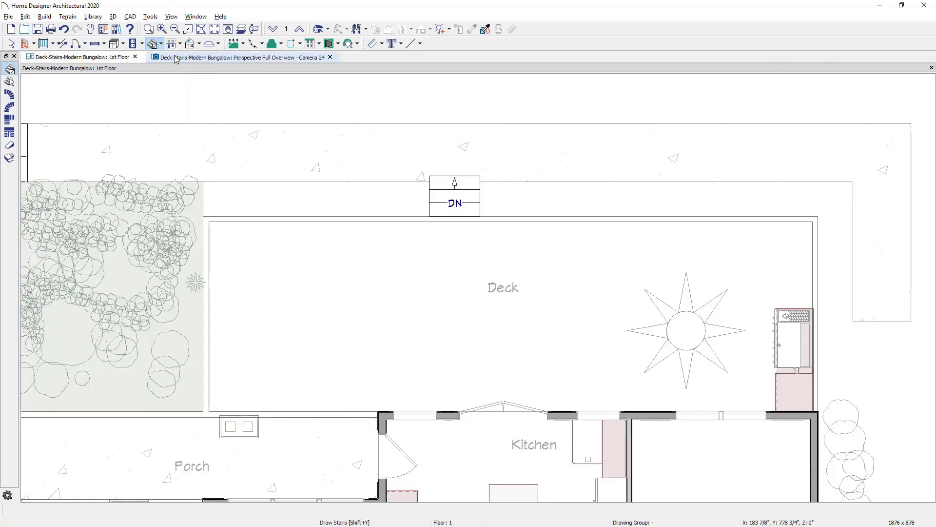
pyautogui.click(827, 267)
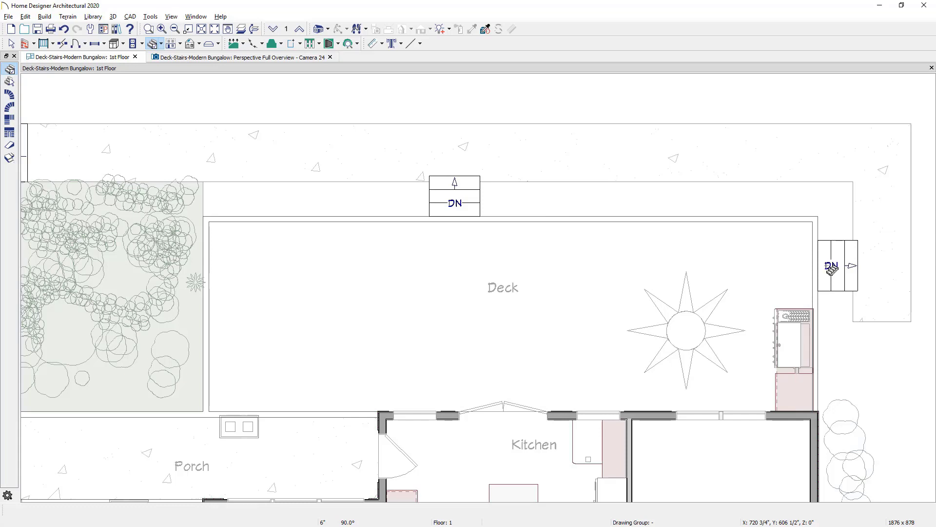
pyautogui.click(839, 287)
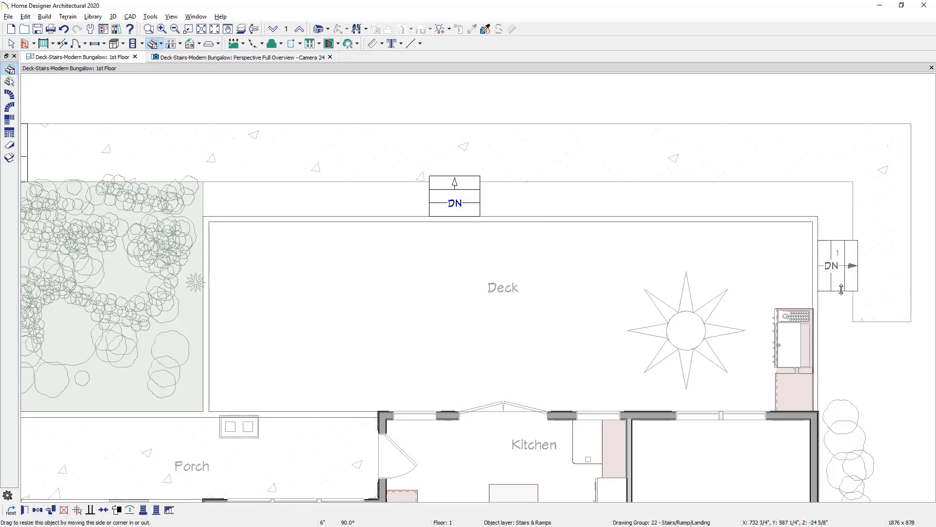
pyautogui.moveTo(841, 289); pyautogui.dragTo(839, 307)
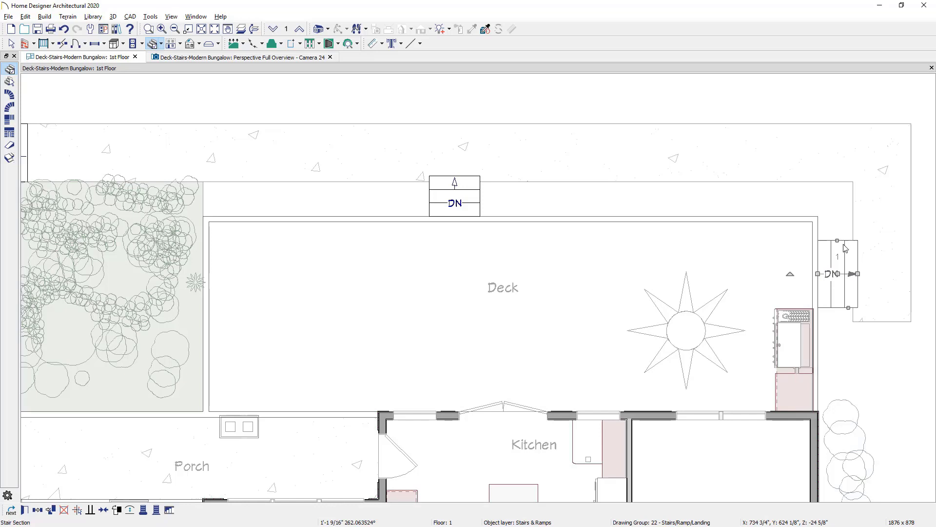
pyautogui.moveTo(843, 244); pyautogui.dragTo(825, 216)
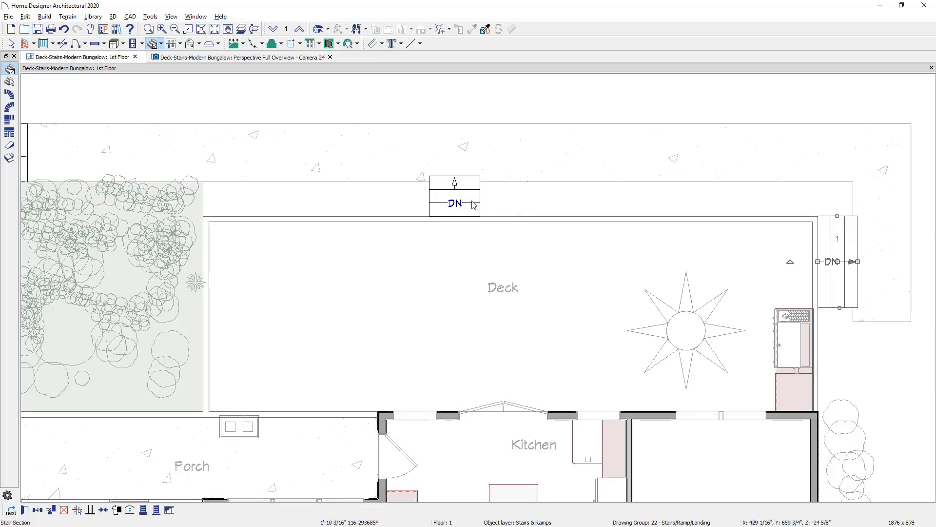
# Step: Stretch the long-side staircase along the full deck edge, from the planting bed to the corner stairs, and view it in 3D
pyautogui.click(473, 205)
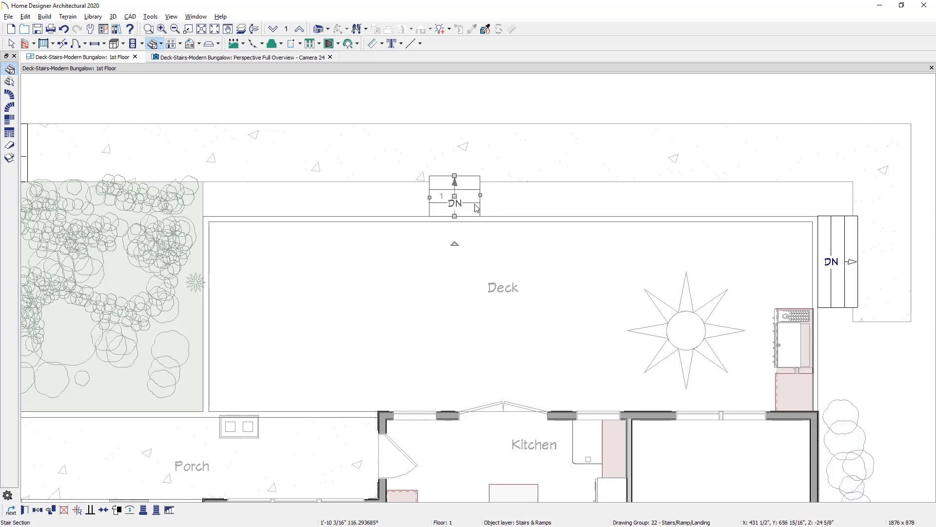
pyautogui.moveTo(481, 195); pyautogui.dragTo(822, 222)
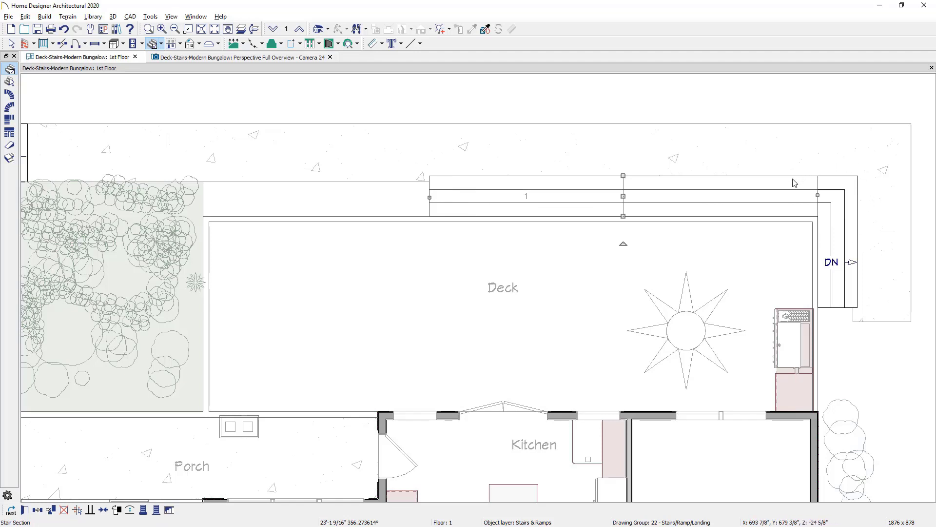
pyautogui.moveTo(430, 197); pyautogui.dragTo(200, 201)
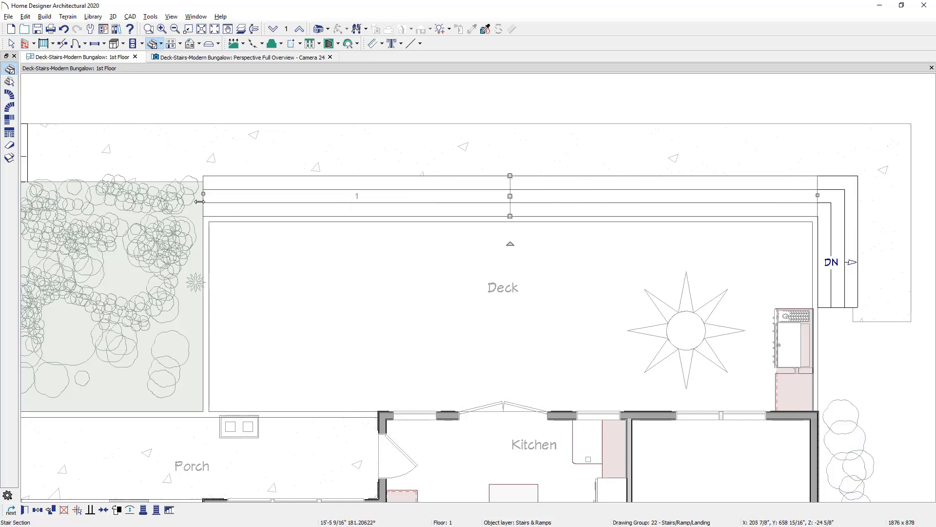
pyautogui.press('Escape')
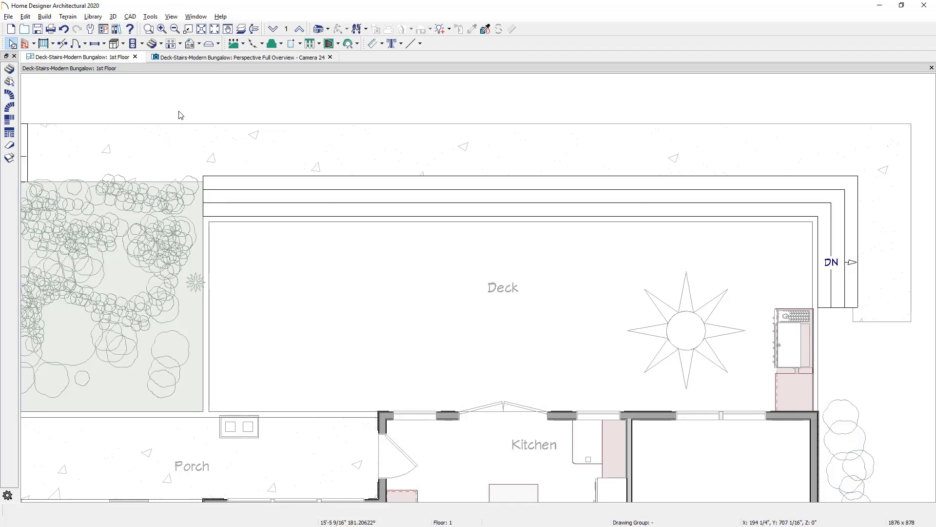
pyautogui.click(214, 58)
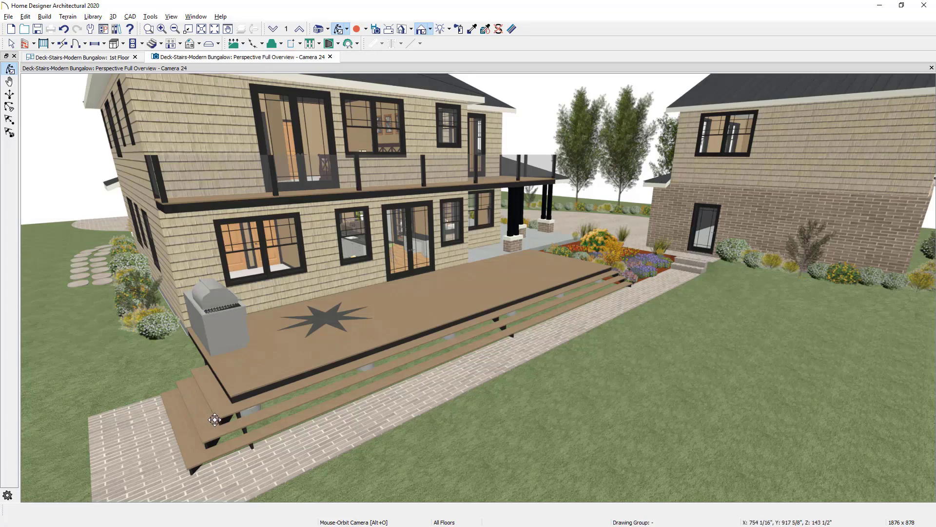
# Step: Add a left-side railing to the short staircase beside the grill
pyautogui.press('space')
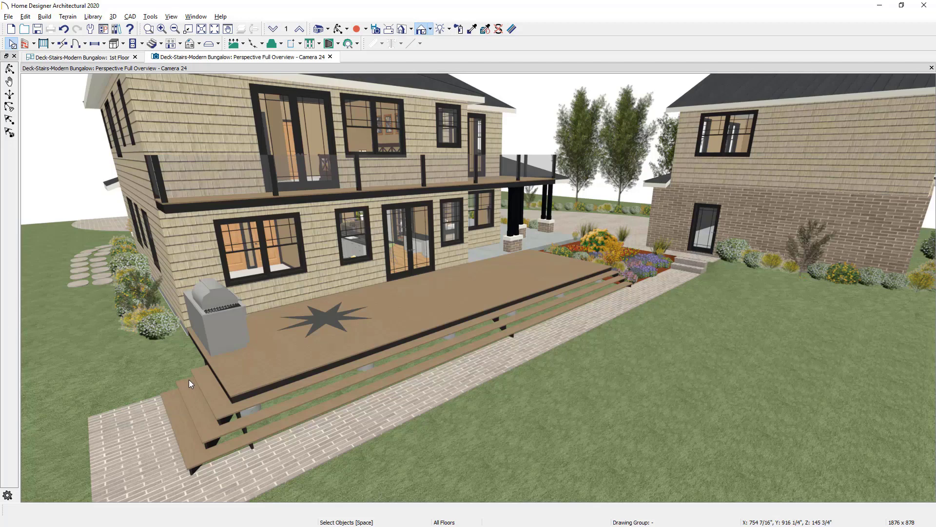
pyautogui.doubleClick(188, 379)
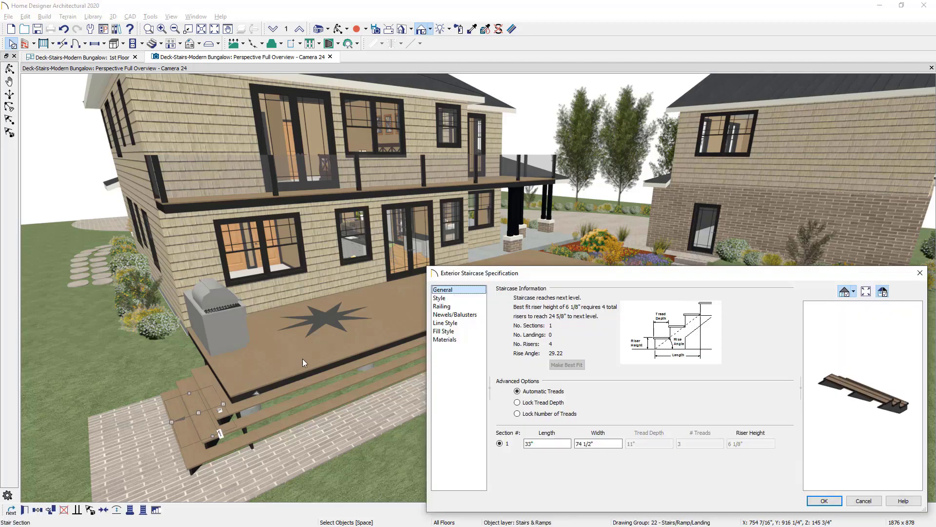
pyautogui.click(474, 307)
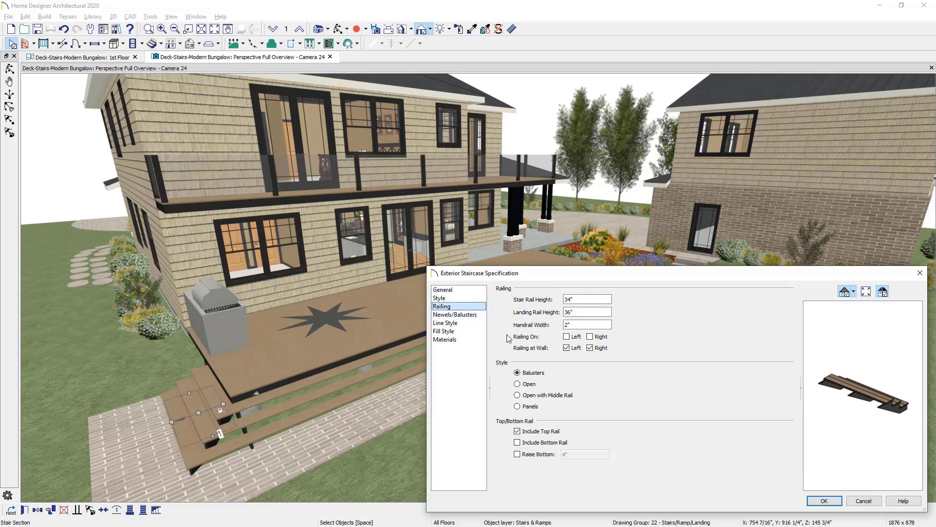
pyautogui.click(575, 337)
pyautogui.moveTo(890, 387); pyautogui.dragTo(669, 374)
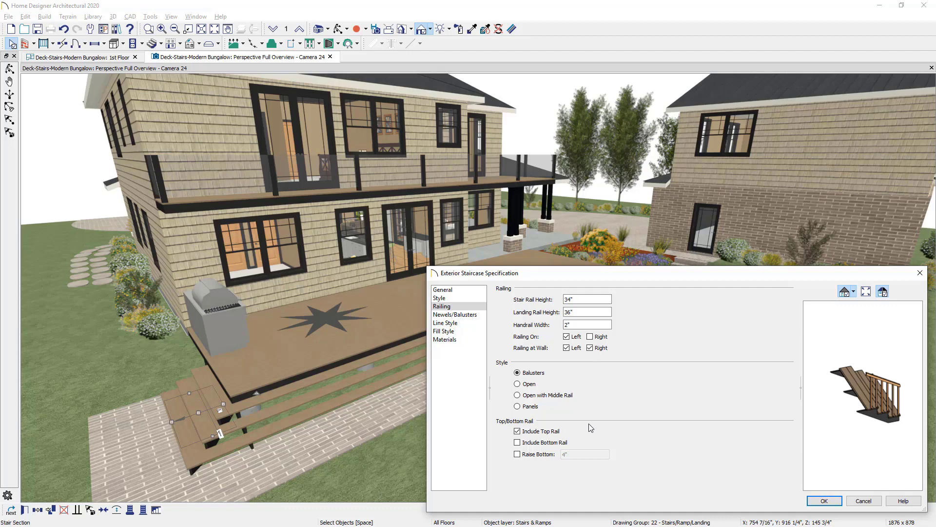
pyautogui.click(471, 292)
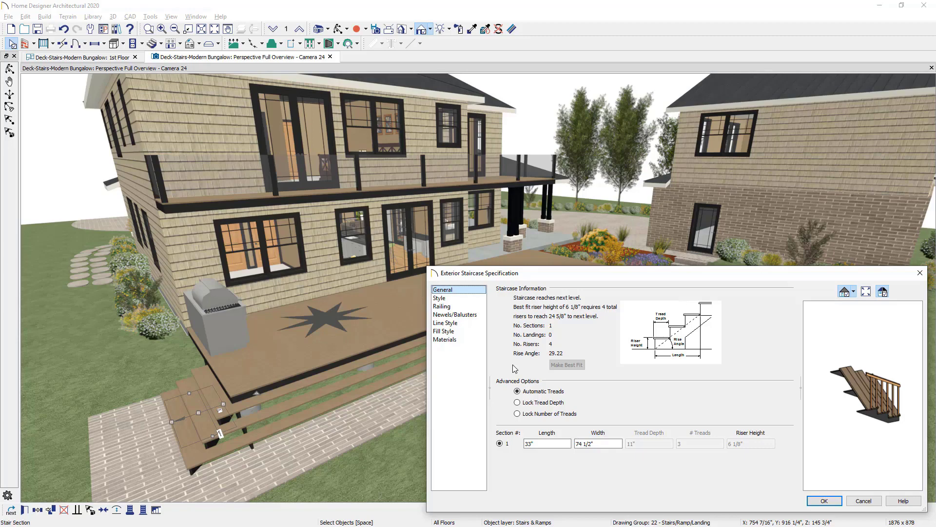
pyautogui.click(824, 502)
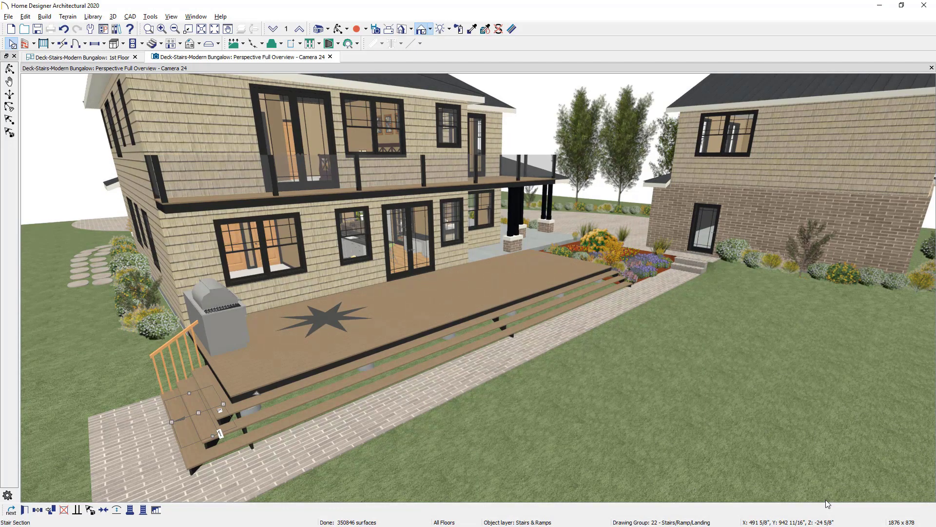
pyautogui.press('Escape')
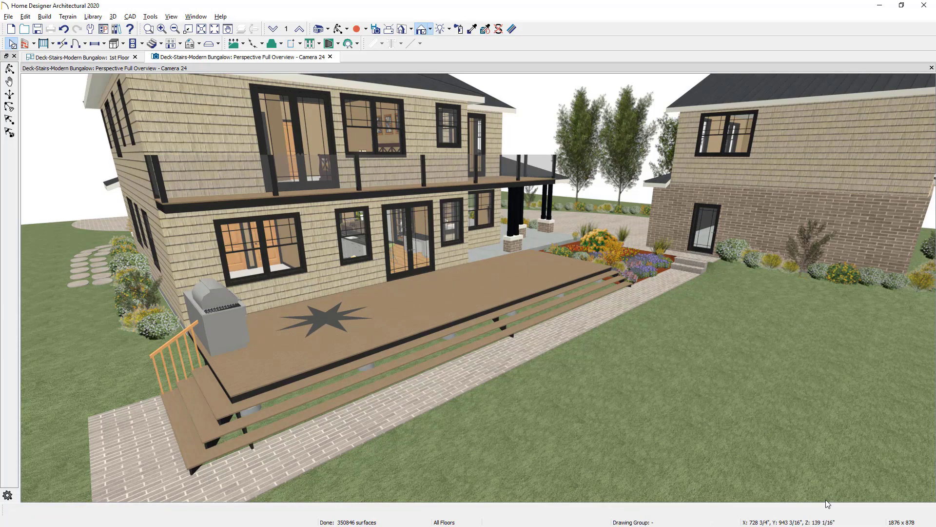
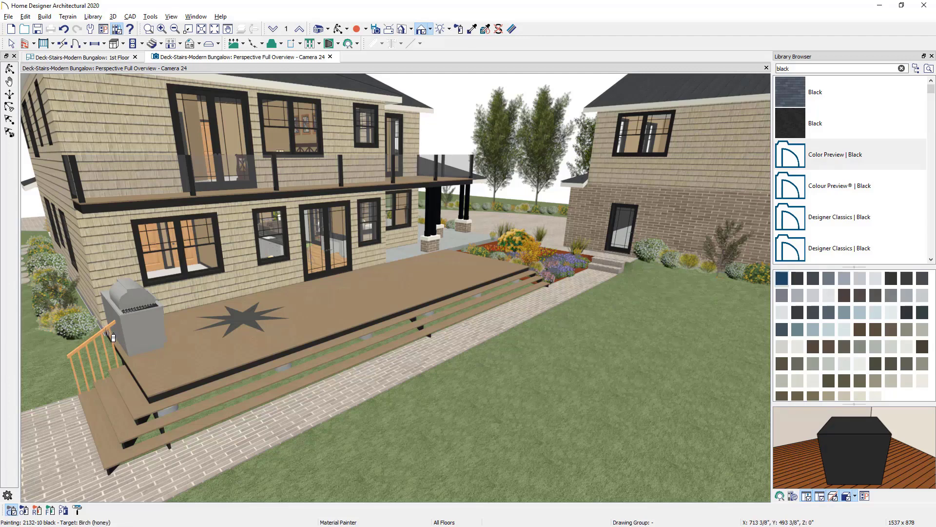
# Step: Paint the stair handrail with 2132-10 black and its balusters with the BLACK SUEDE Framing material sampled from the upper balcony
pyautogui.click(112, 336)
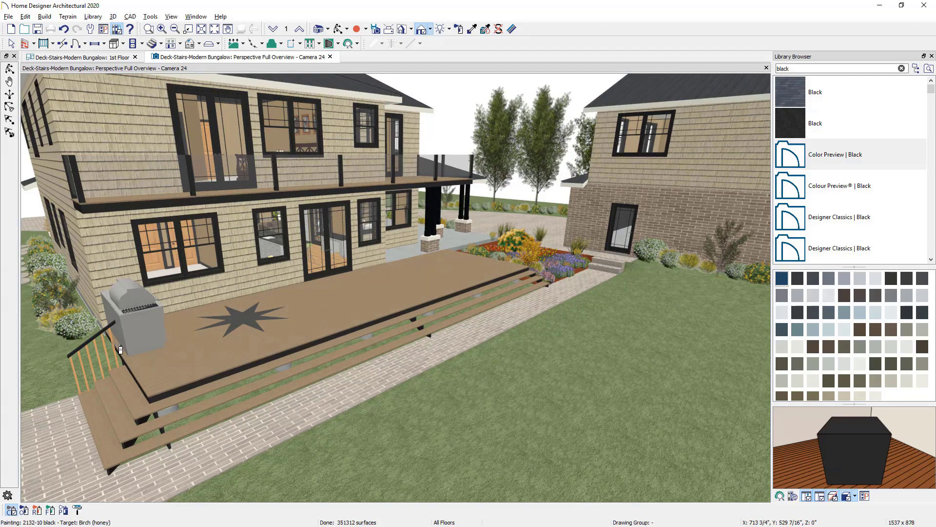
pyautogui.click(471, 30)
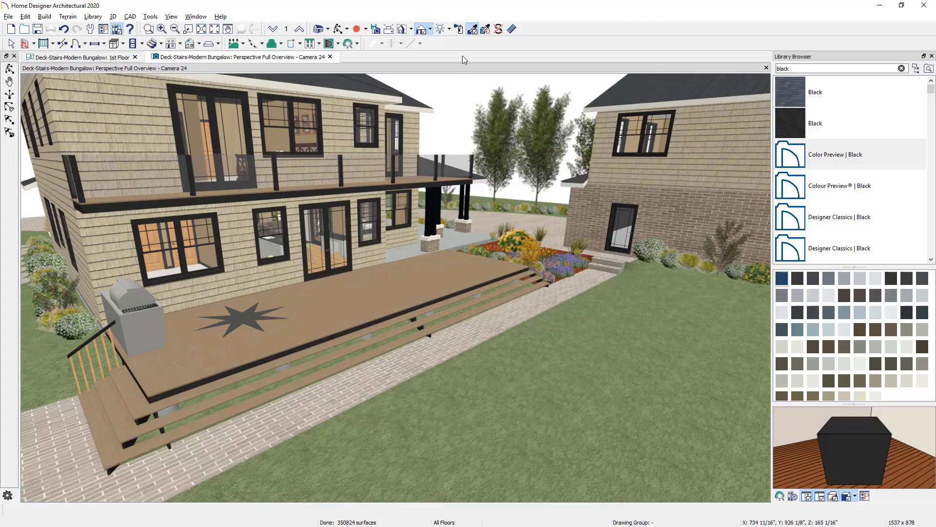
pyautogui.click(439, 179)
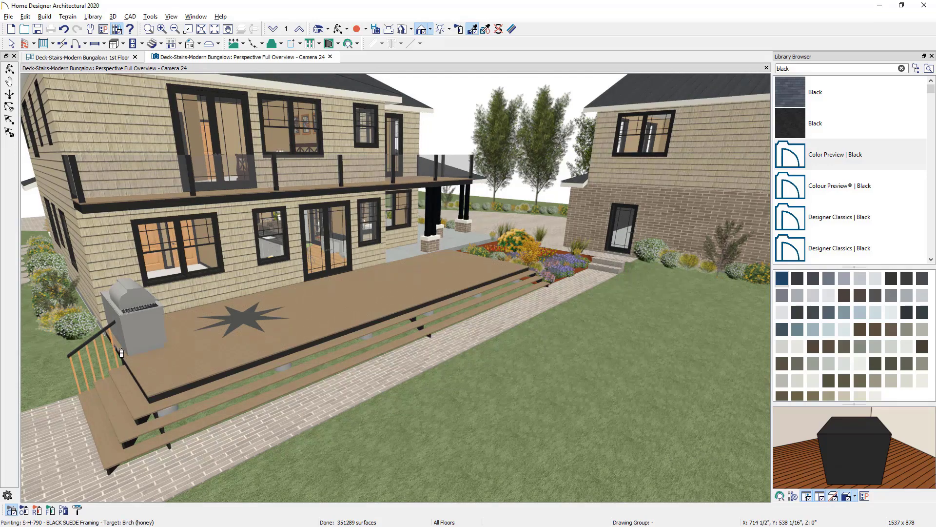
pyautogui.click(120, 352)
pyautogui.press('space')
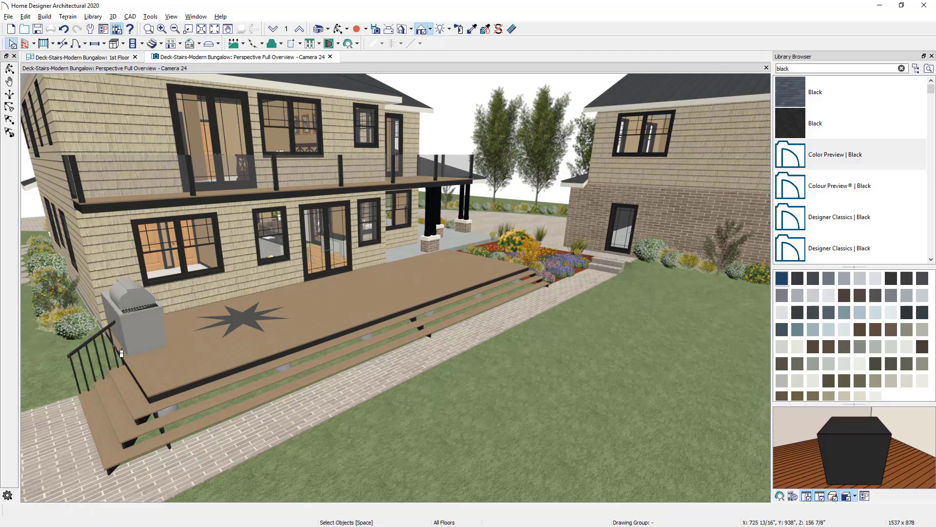
# Step: Paint both deck staircases with Vintage Lantern from the Trex Transcend manufacturer catalog
pyautogui.click(902, 68)
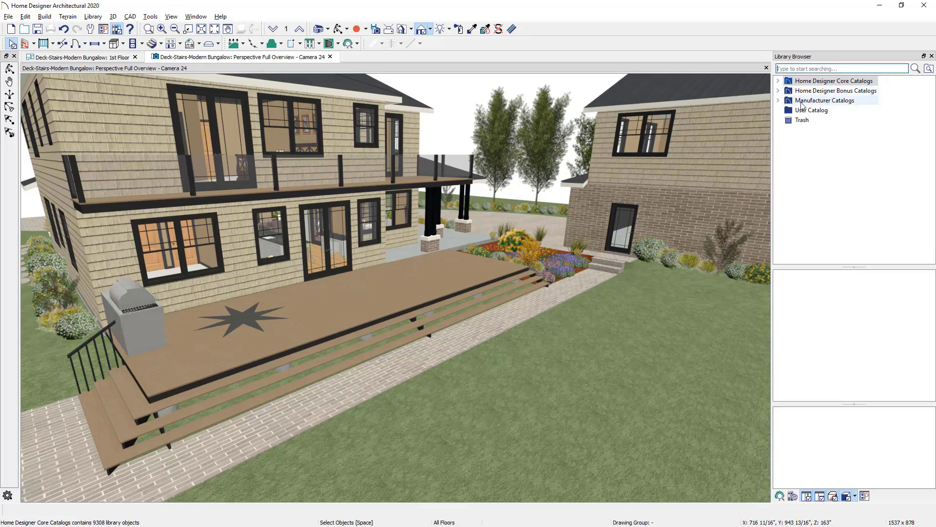
pyautogui.click(779, 100)
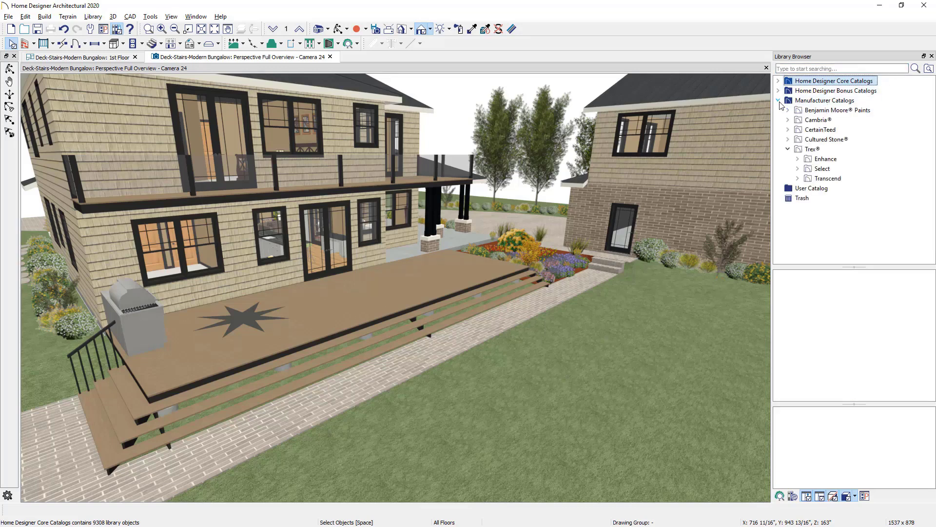
pyautogui.click(810, 149)
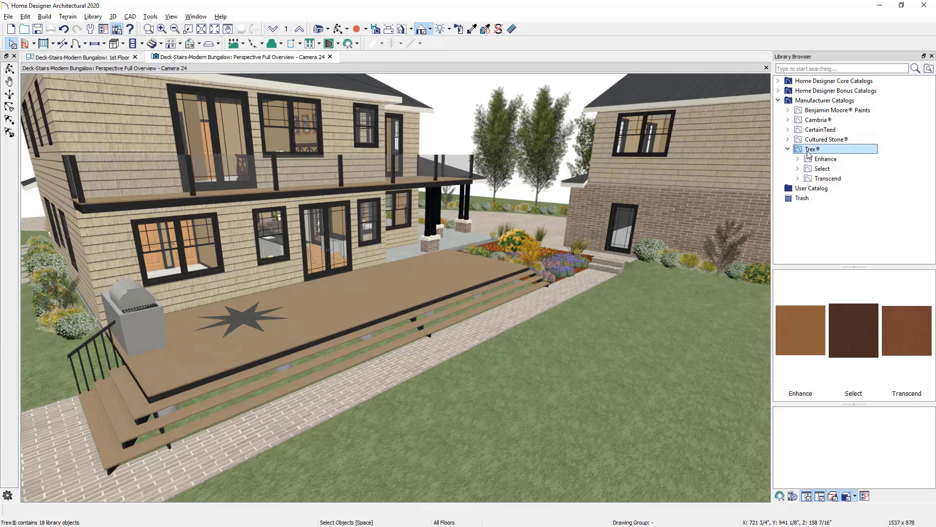
pyautogui.click(797, 179)
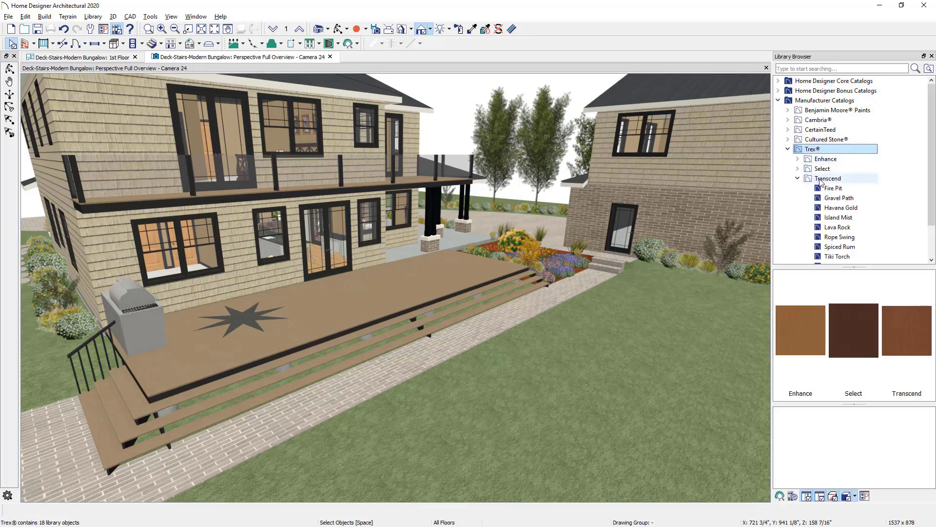
pyautogui.click(821, 179)
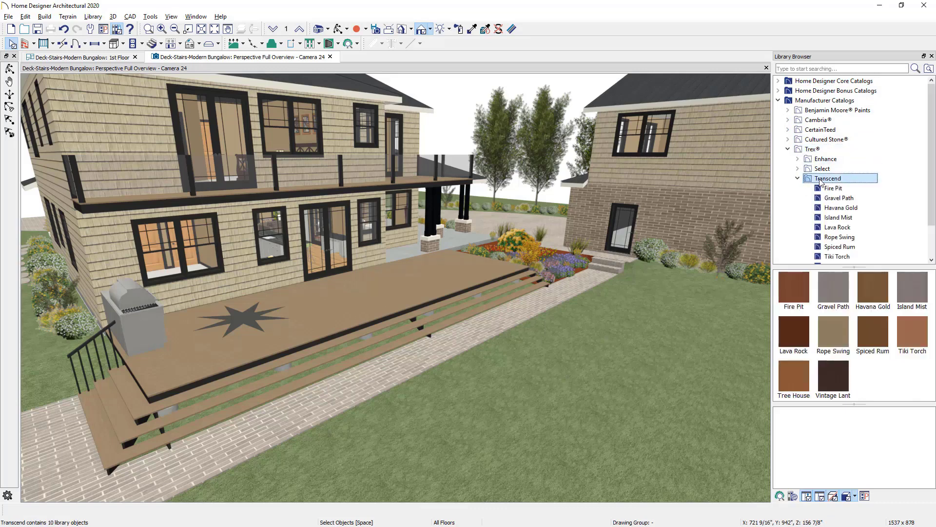
pyautogui.click(836, 377)
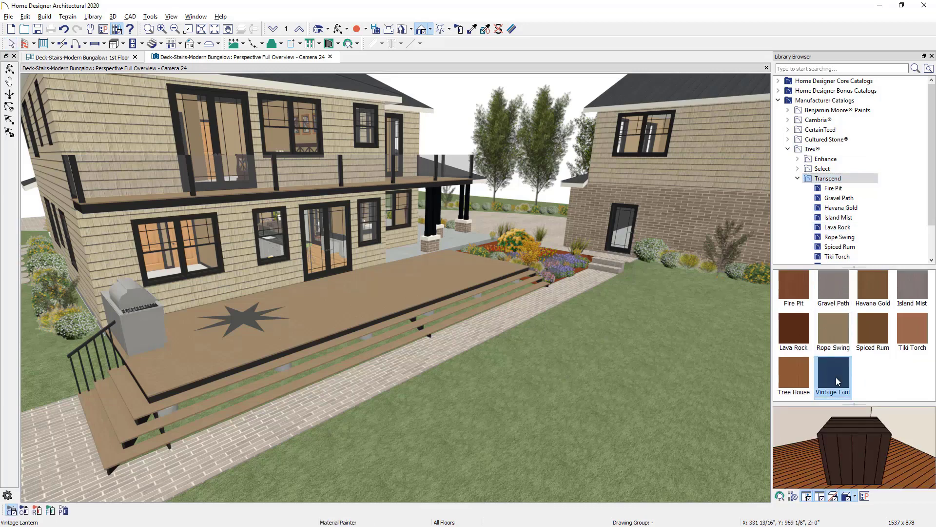
pyautogui.click(396, 352)
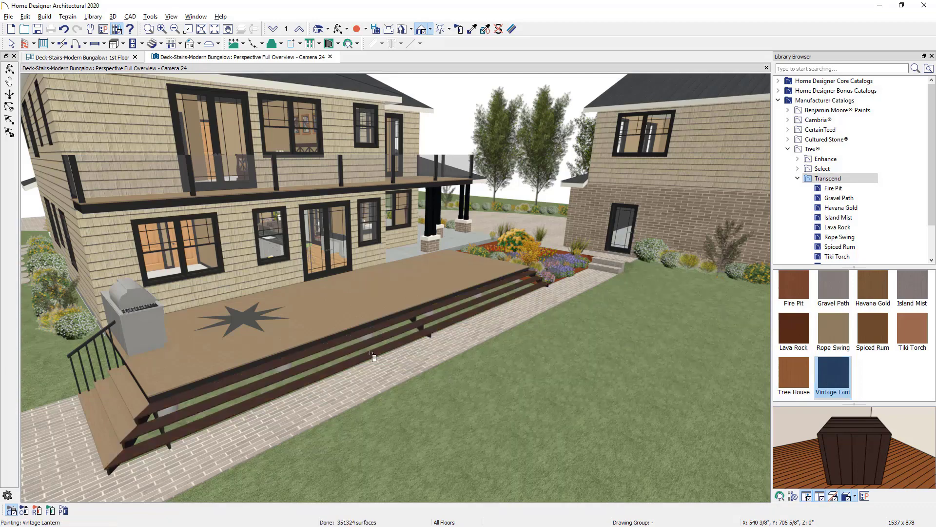
pyautogui.click(140, 396)
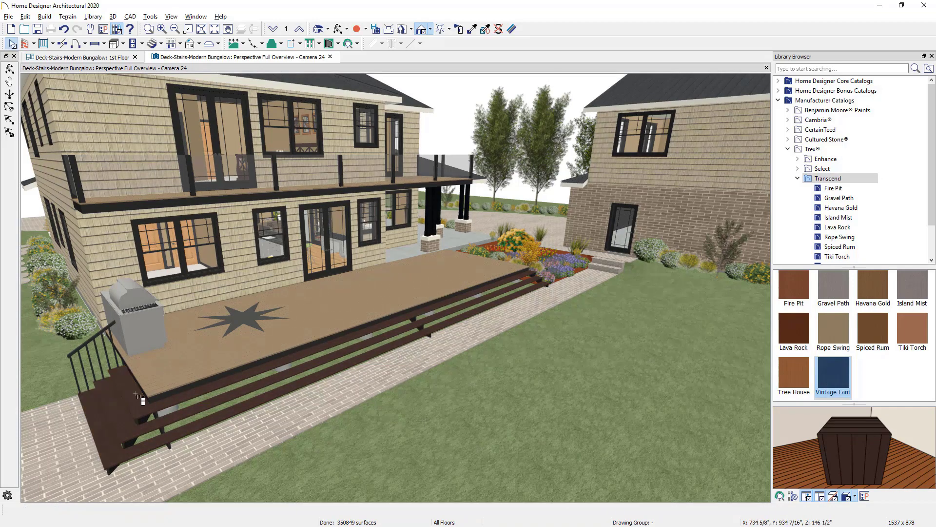